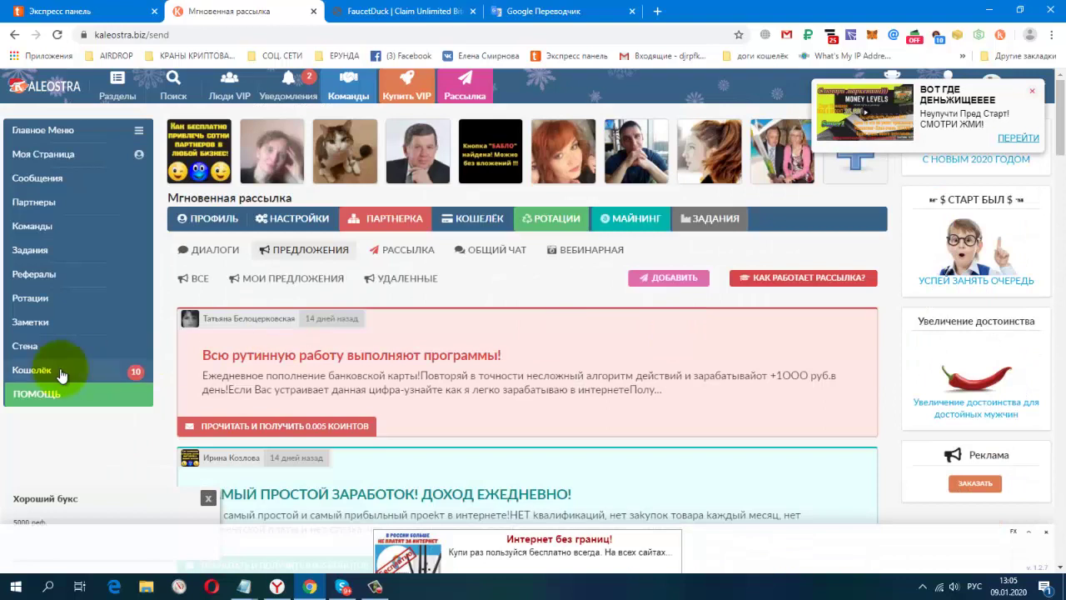
# Step: Open the wallet's income page and look over the list of coin credits
pyautogui.click(131, 375)
pyautogui.scroll(-2, 494, 326)
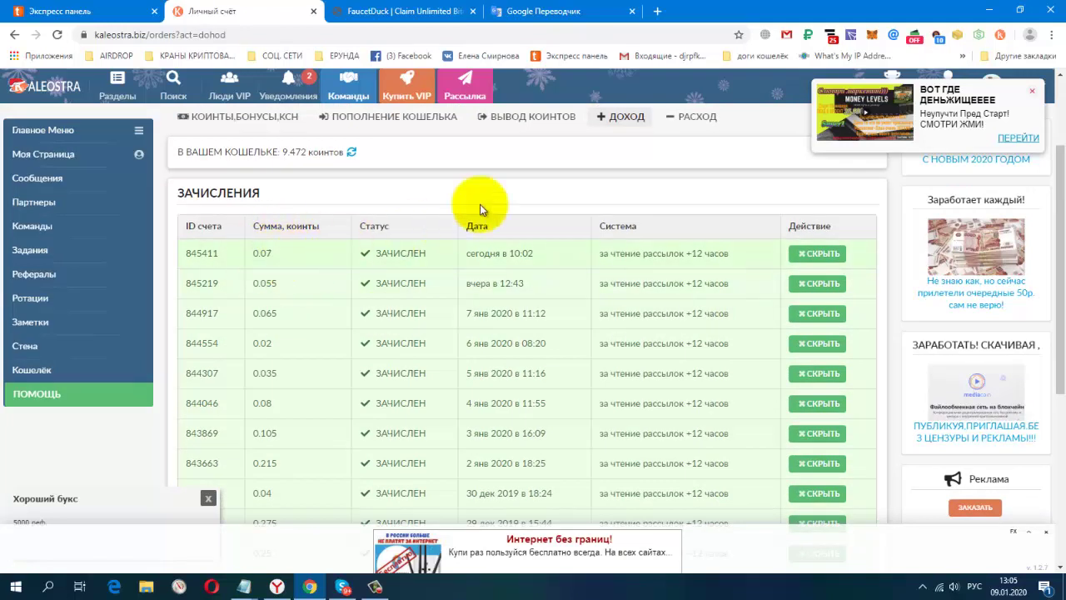
# Step: Open the Объявления feed from the notifications and look through its posts down to the ONE ADPACK entry
pyautogui.click(283, 82)
pyautogui.click(310, 142)
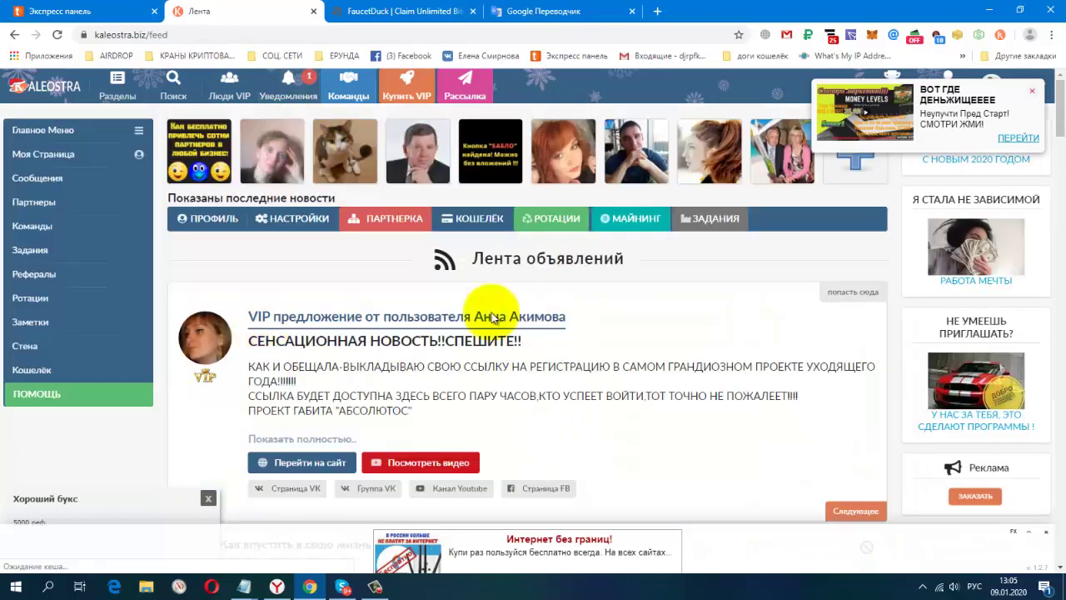
pyautogui.scroll(-4, 681, 303)
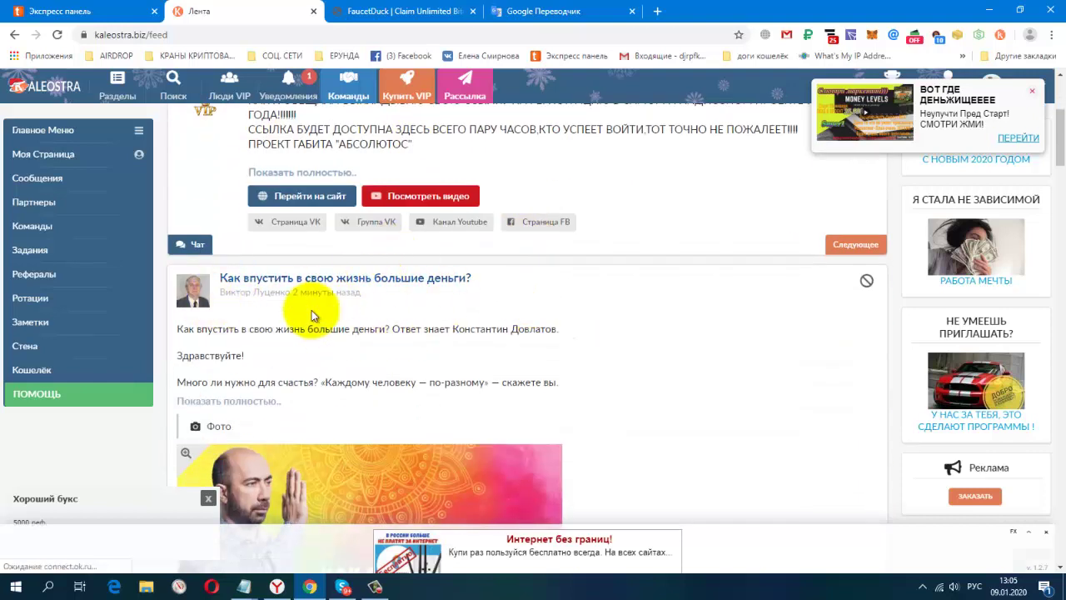
pyautogui.scroll(-3, 495, 338)
pyautogui.scroll(-4, 497, 342)
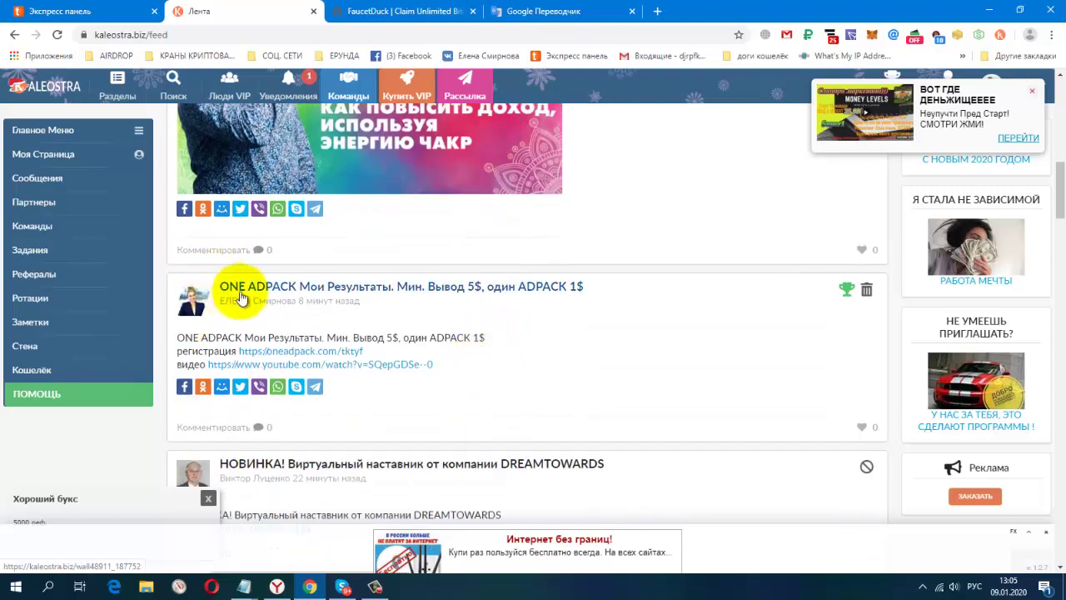
pyautogui.scroll(2, 494, 286)
pyautogui.scroll(5, 705, 329)
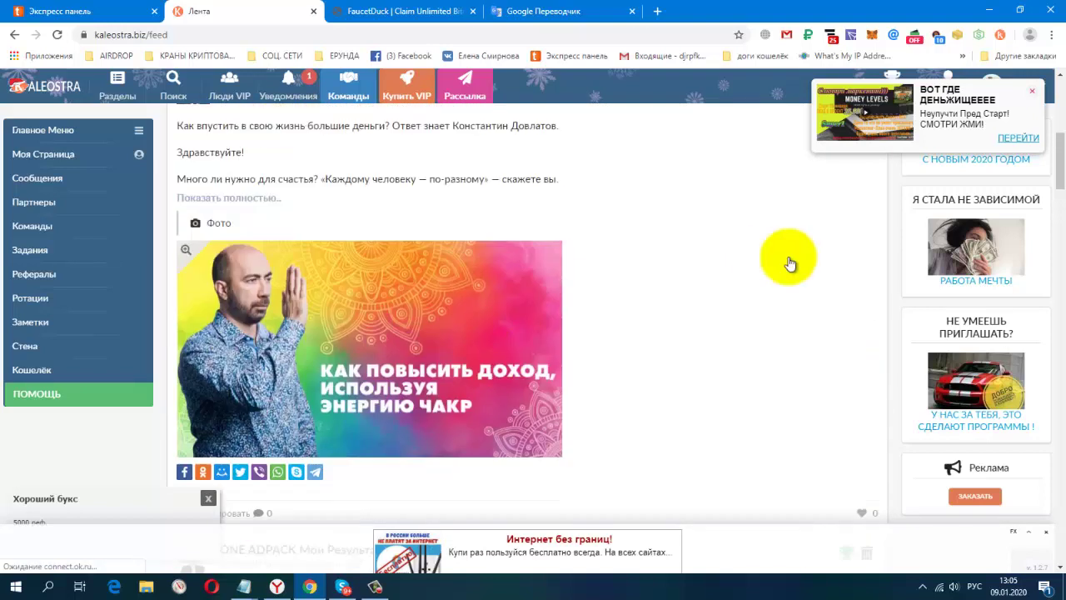
pyautogui.scroll(-1, 583, 350)
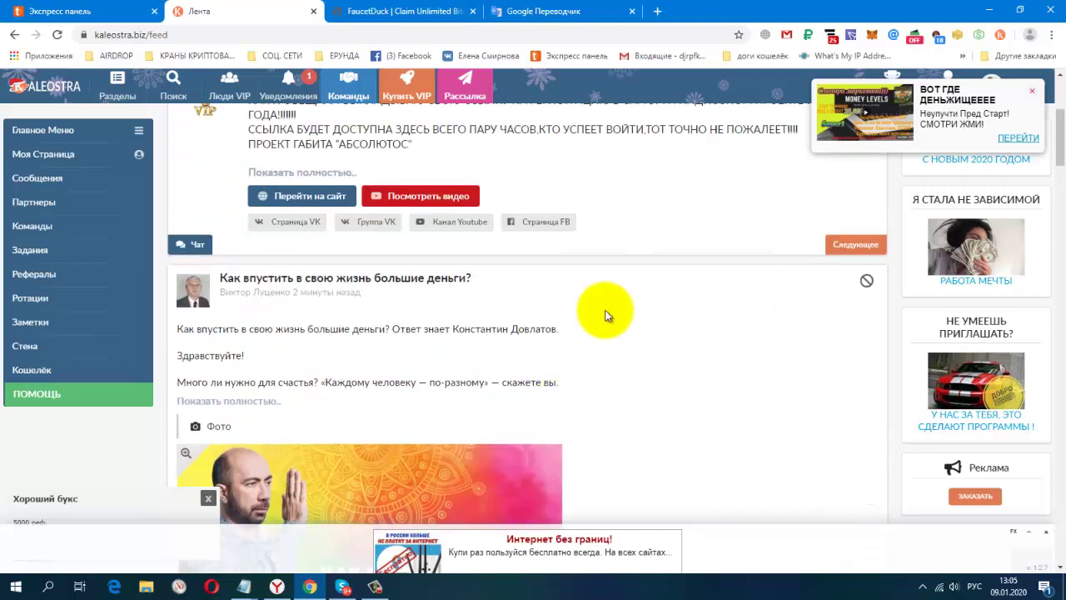
pyautogui.scroll(-4, 424, 358)
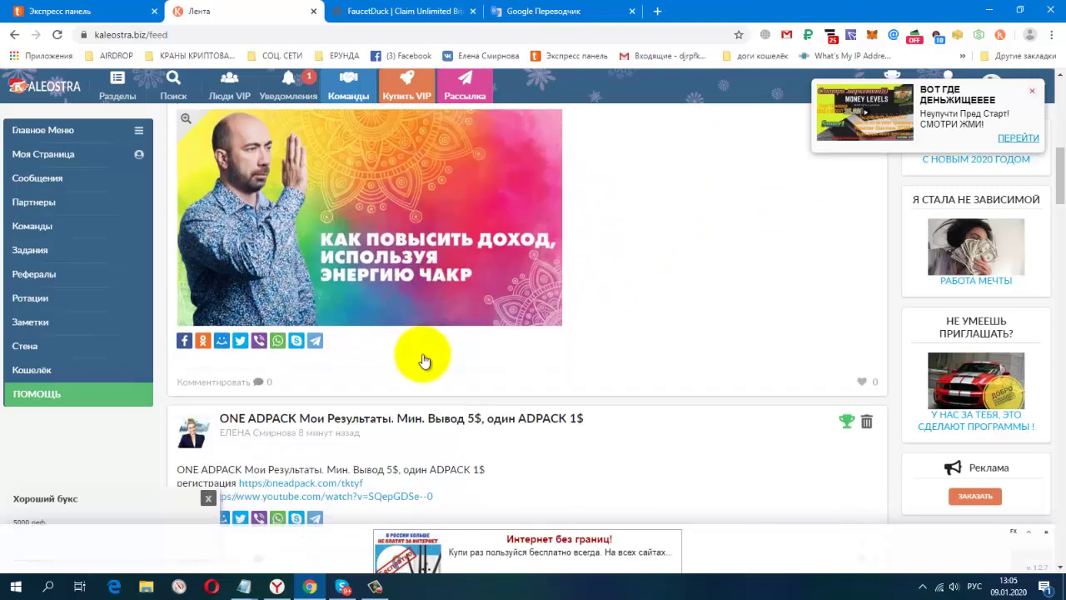
pyautogui.scroll(5, 424, 363)
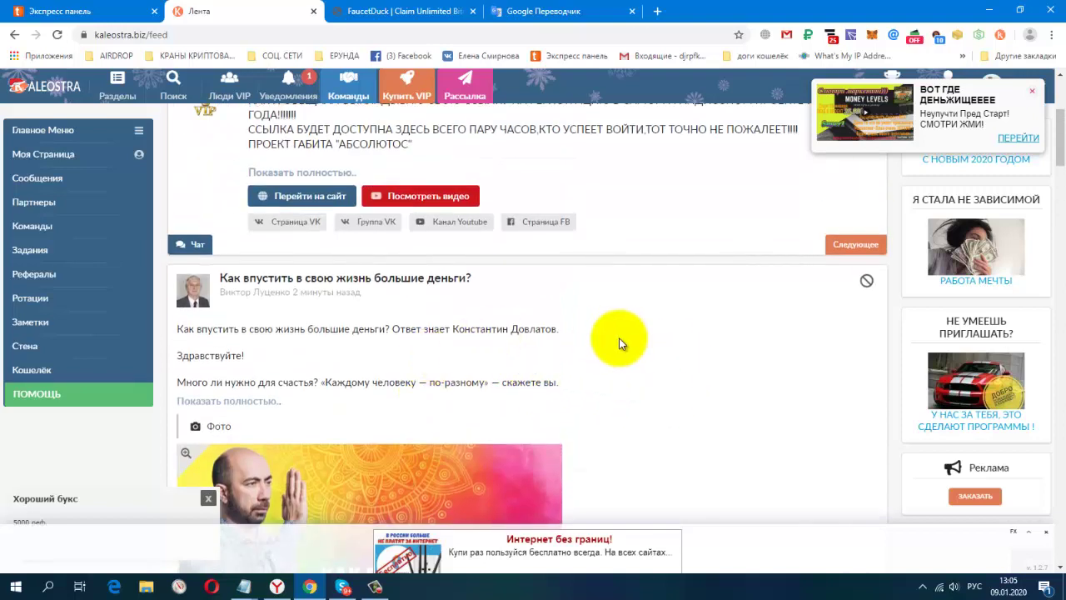
pyautogui.scroll(3, 274, 142)
# Step: Open Задания from the notifications and look through the list of all tasks
pyautogui.moveTo(280, 98)
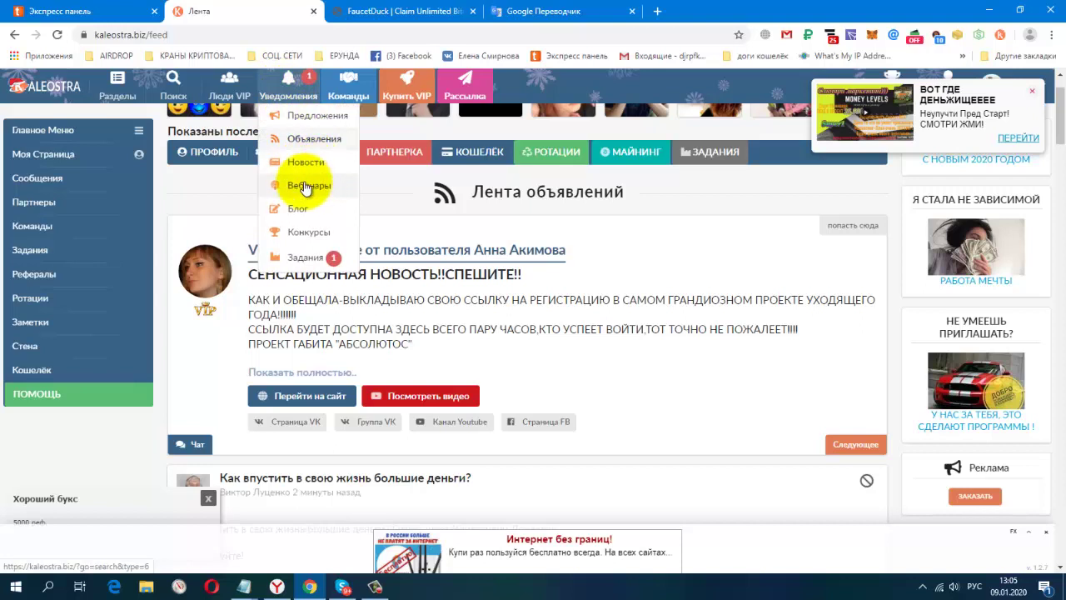
pyautogui.click(305, 257)
pyautogui.scroll(-3, 657, 279)
pyautogui.scroll(3, 657, 279)
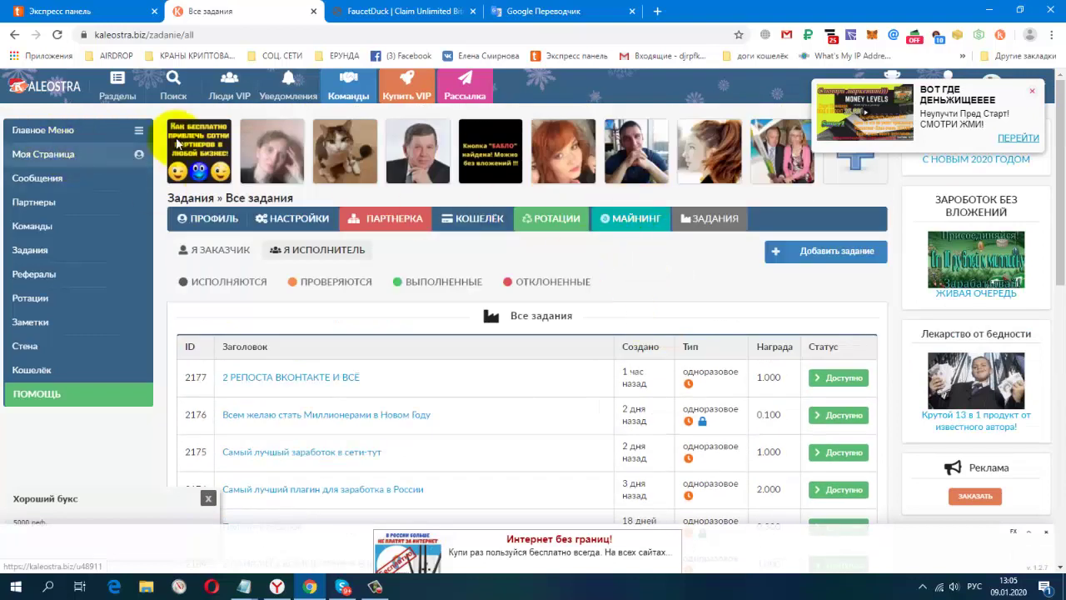
# Step: Open the account's own profile page and expand the full main menu
pyautogui.click(64, 157)
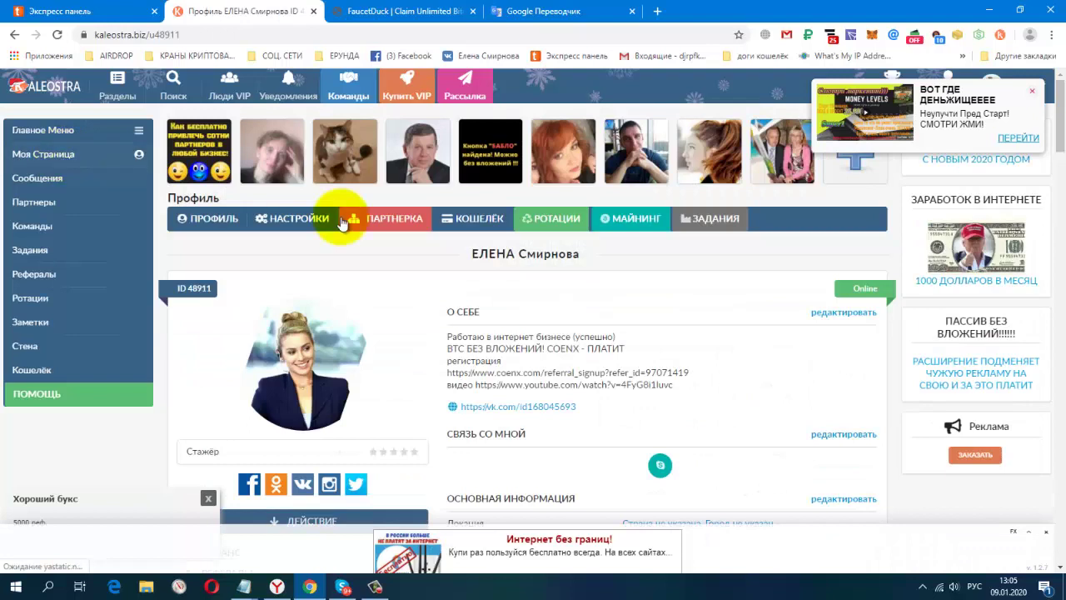
pyautogui.click(139, 134)
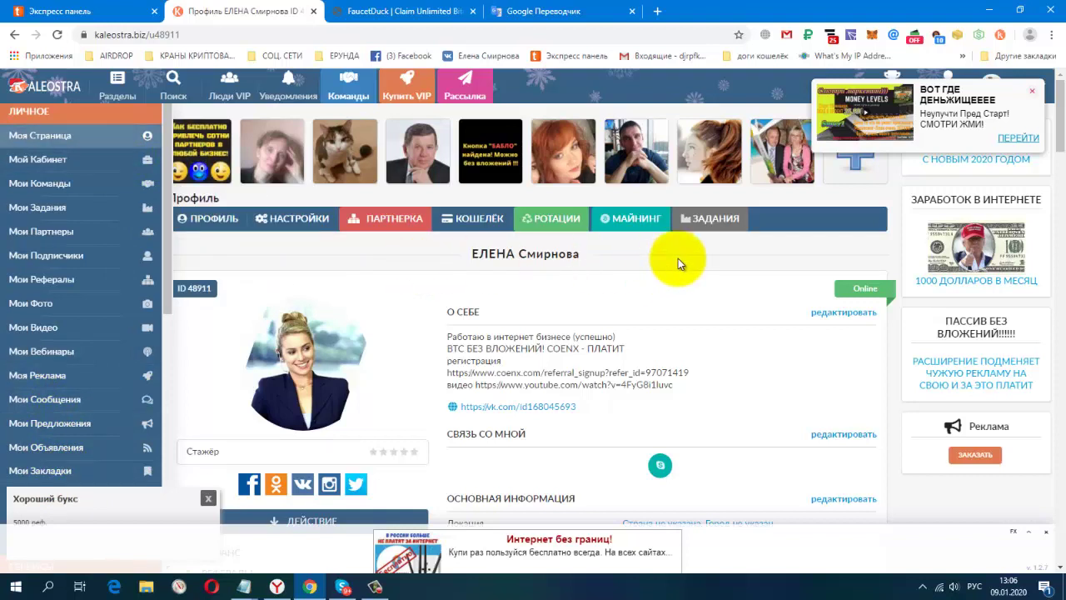
# Step: Follow the Kaleostra extension's link for ordering advertising and open campaign folder 20974
pyautogui.click(1000, 37)
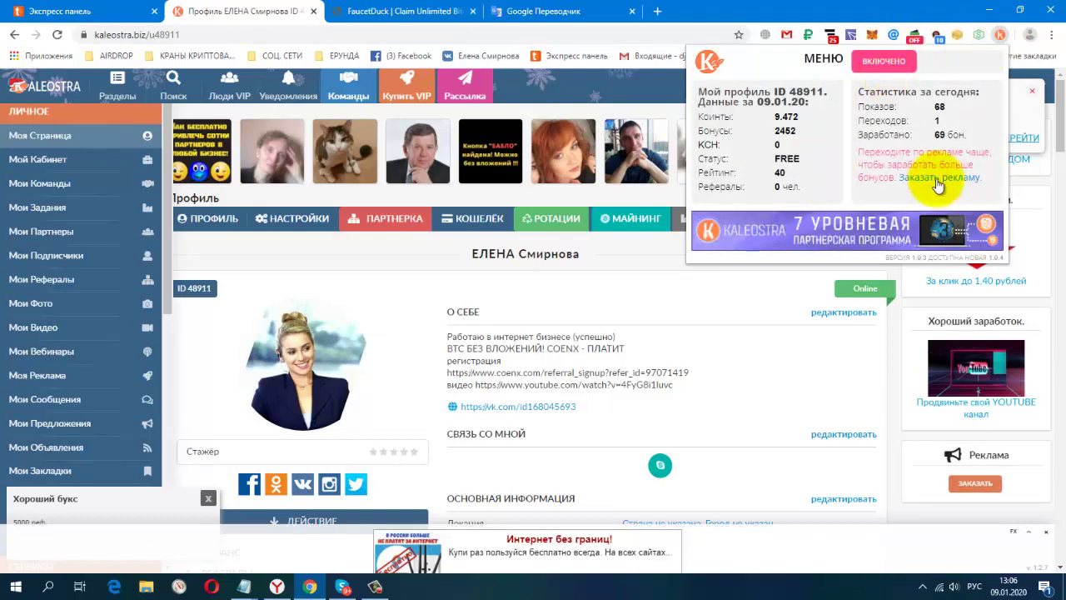
pyautogui.click(918, 178)
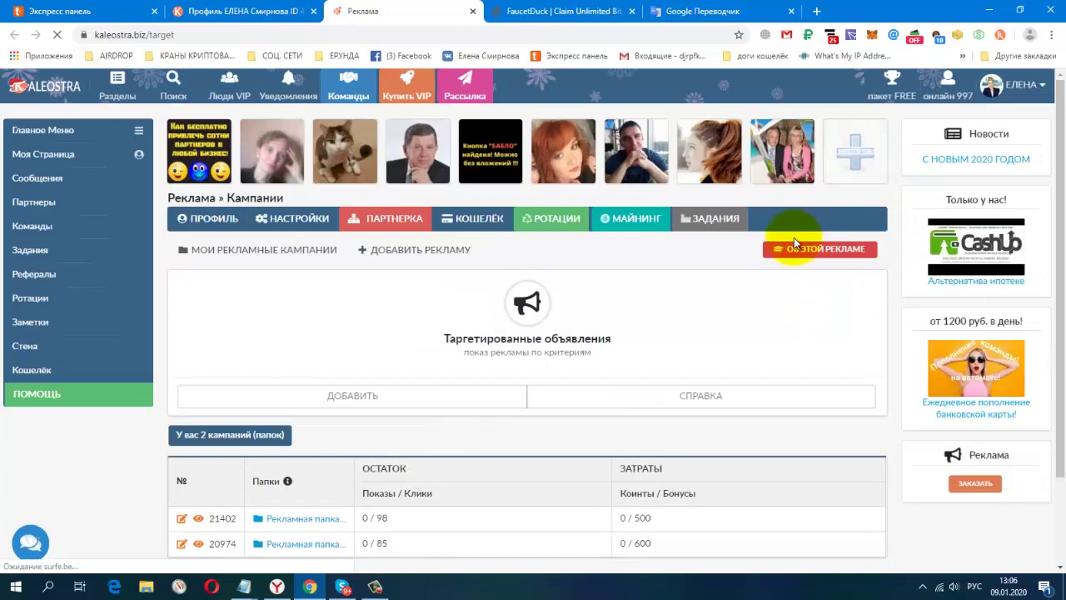
pyautogui.scroll(-1, 766, 314)
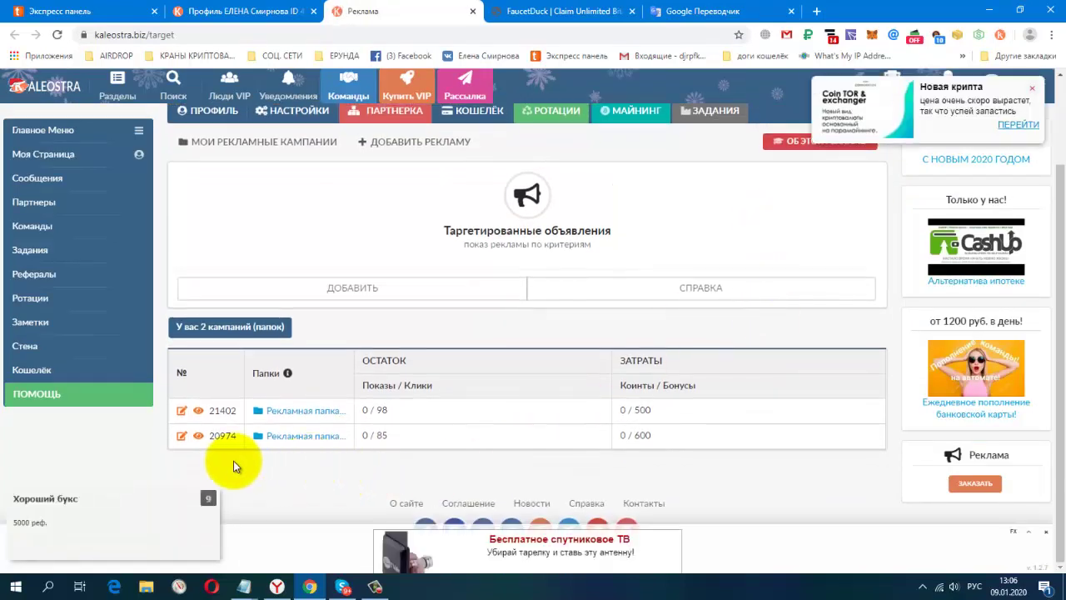
pyautogui.click(300, 439)
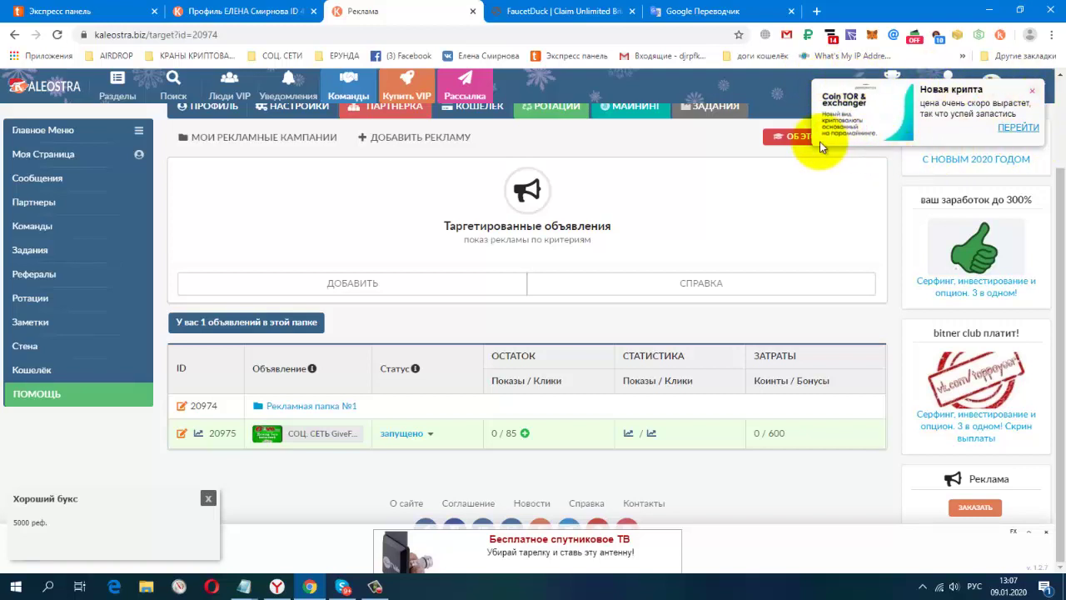
# Step: Visit the site advertised in the "Новая крипта" pop-up, return to the ads page and close the visited site
pyautogui.click(1008, 130)
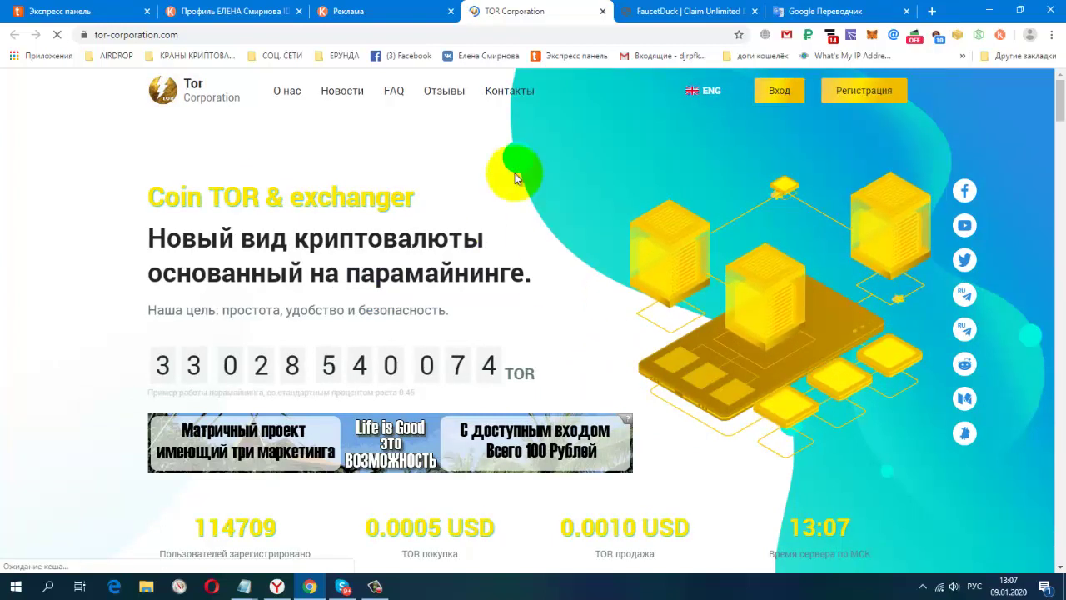
pyautogui.click(354, 10)
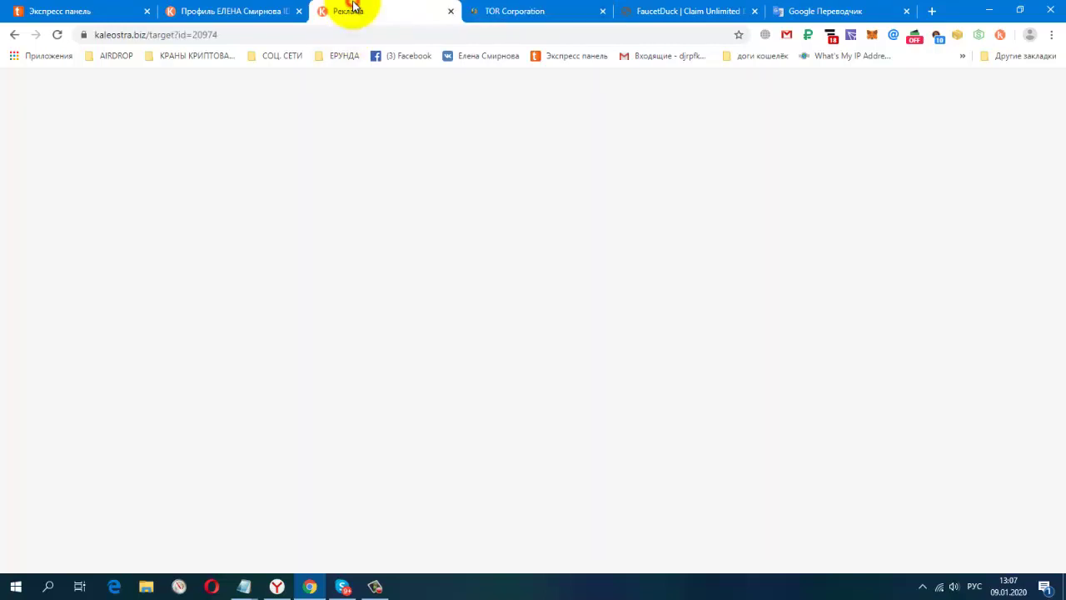
pyautogui.click(602, 11)
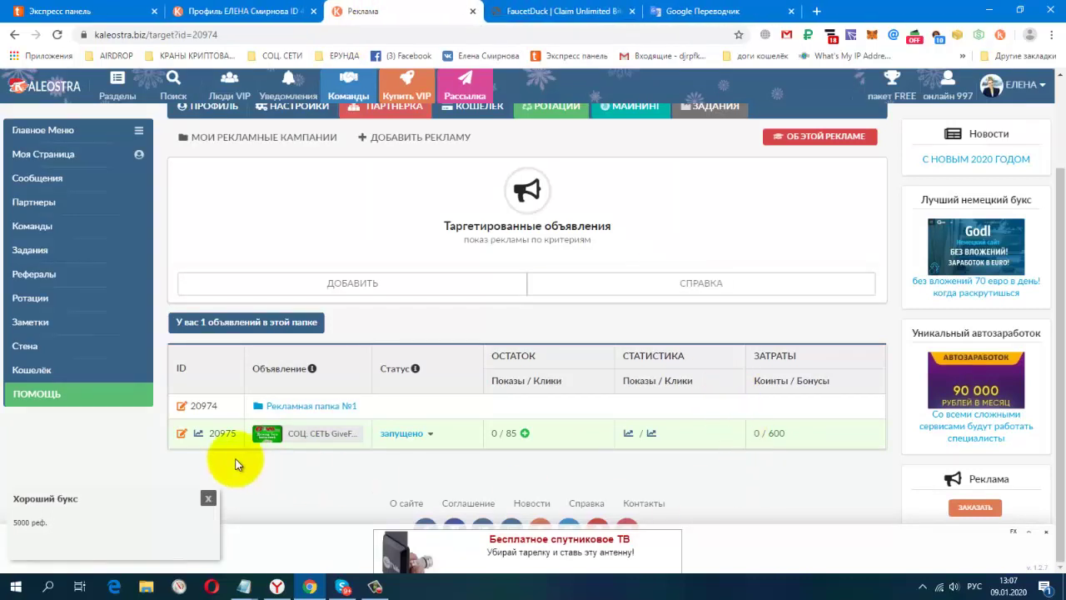
# Step: Highlight the amount of bonuses spent on the СОЦ. СЕТЬ ad and clear the highlight
pyautogui.click(768, 433)
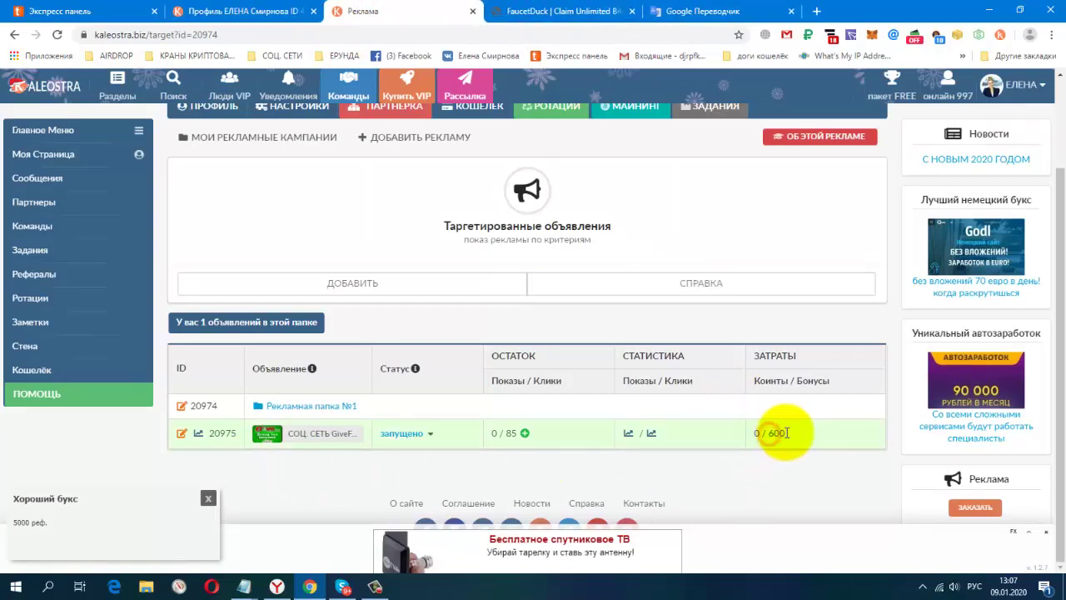
pyautogui.doubleClick(786, 432)
pyautogui.click(817, 476)
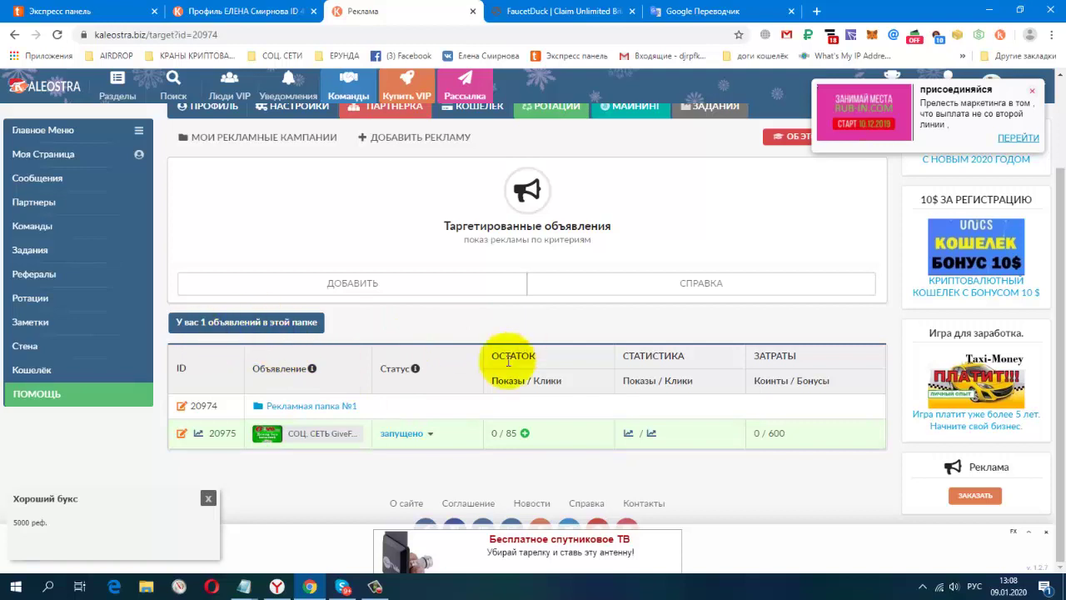
# Step: Open campaign folder 21402 and review the figures for its MyAdsWay ad
pyautogui.click(289, 413)
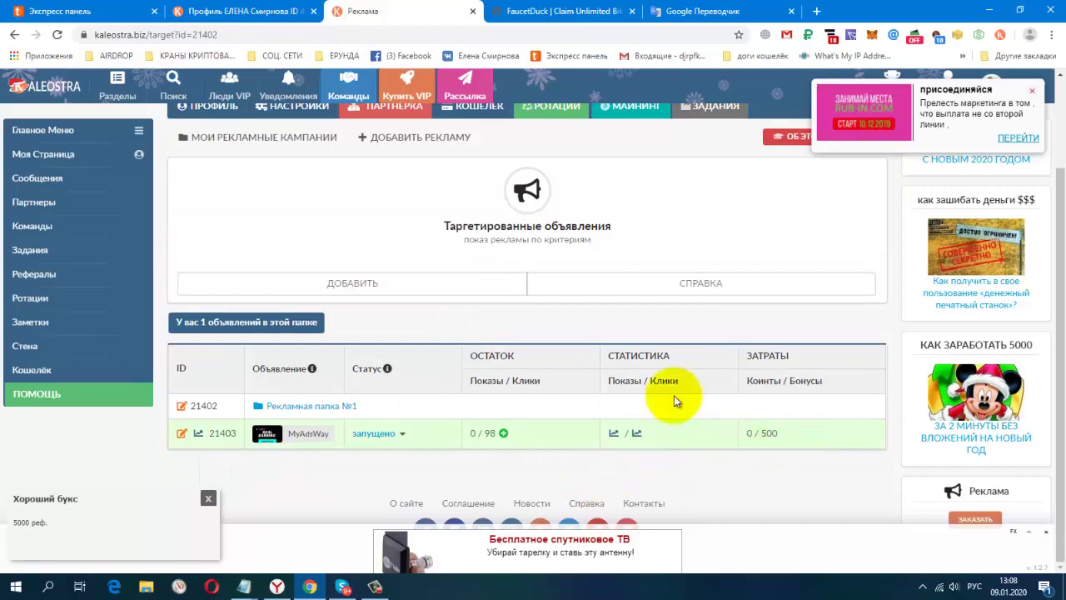
pyautogui.scroll(3, 785, 343)
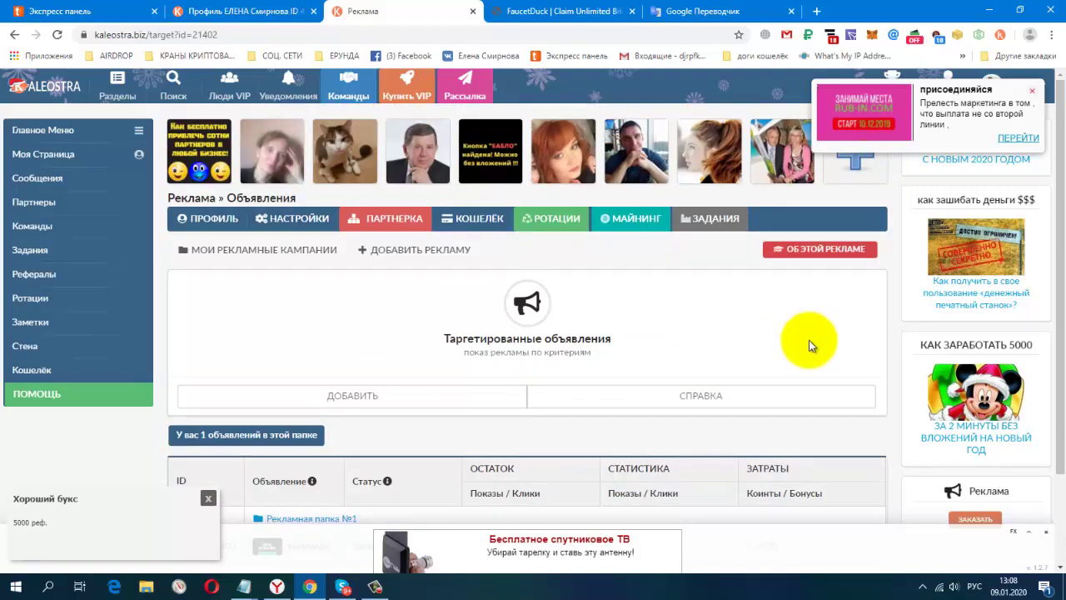
pyautogui.scroll(-3, 803, 342)
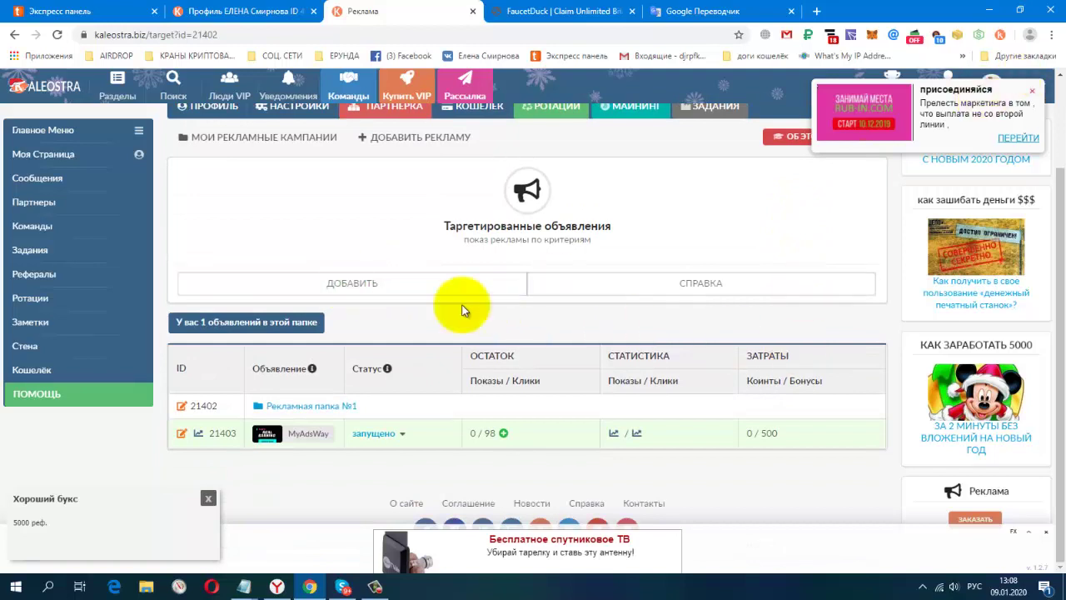
# Step: Start a new targeted ad and review the form's design, target audience and folder settings
pyautogui.click(348, 287)
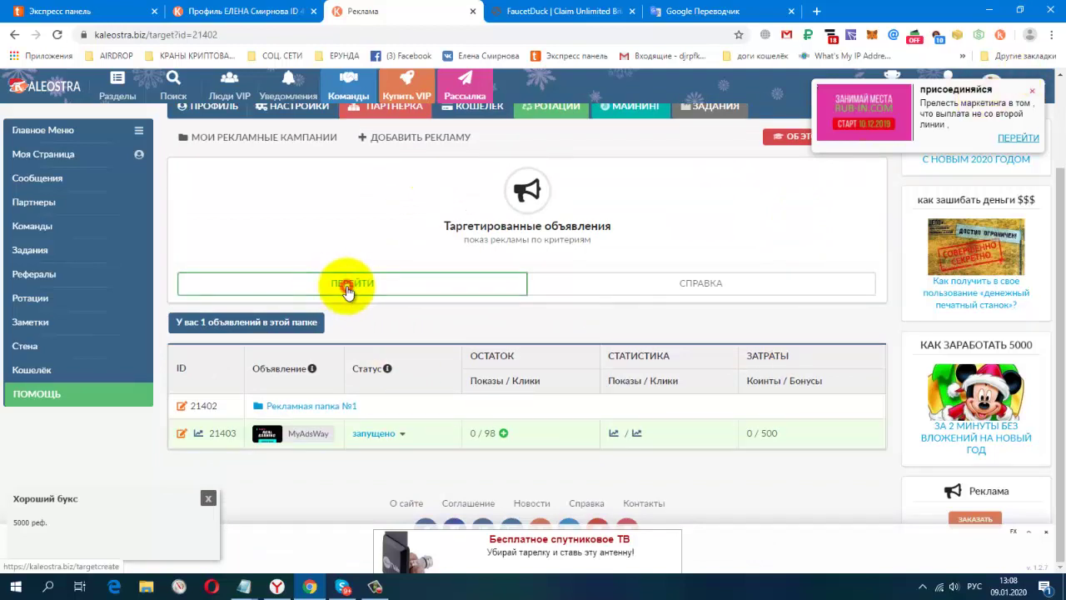
pyautogui.scroll(-2, 798, 323)
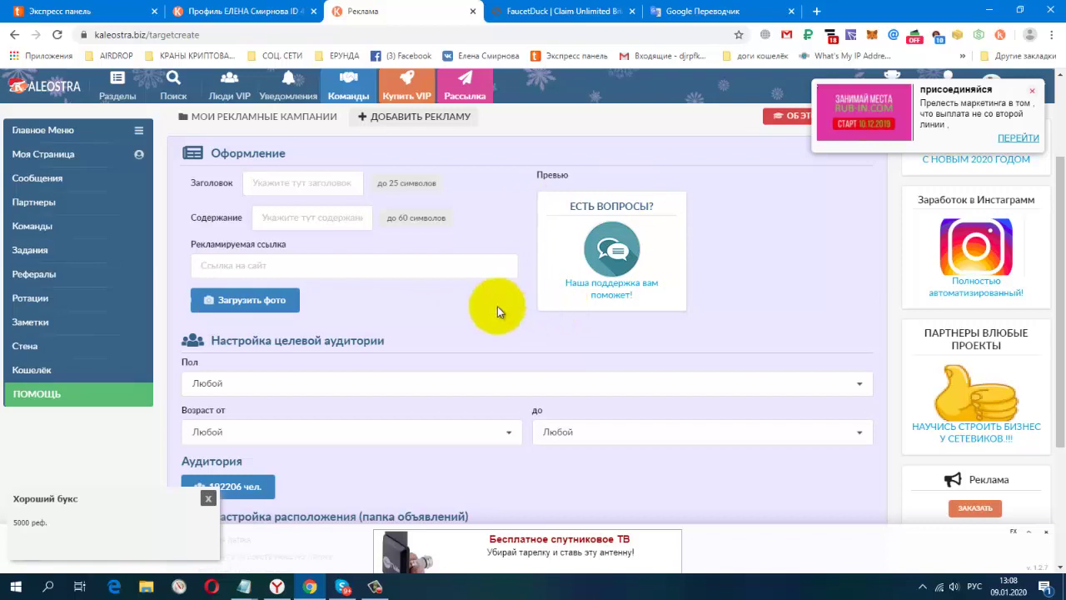
pyautogui.scroll(-2, 481, 310)
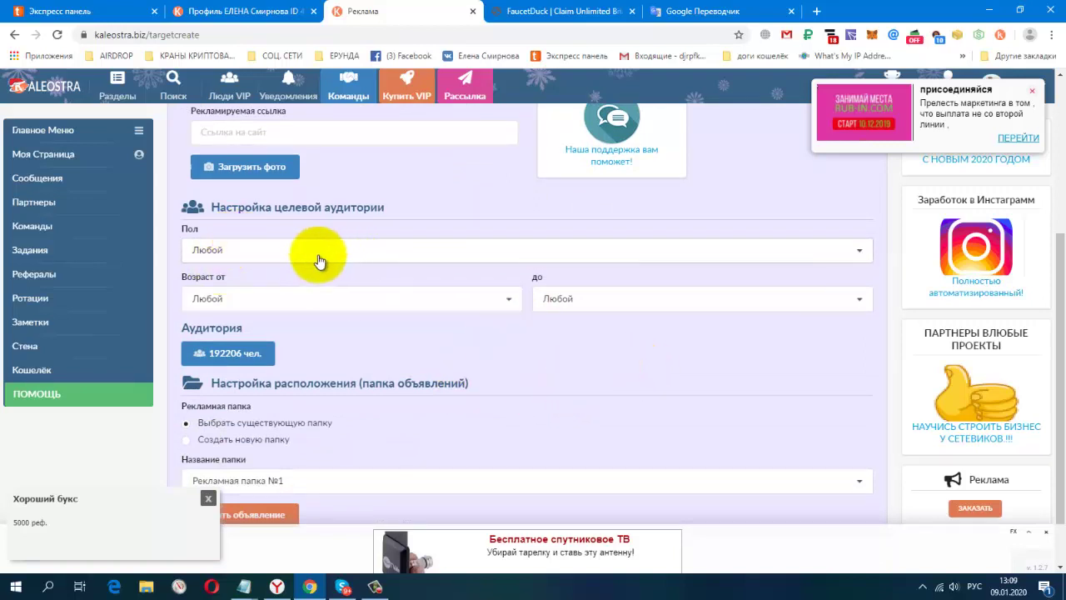
pyautogui.scroll(-1, 698, 358)
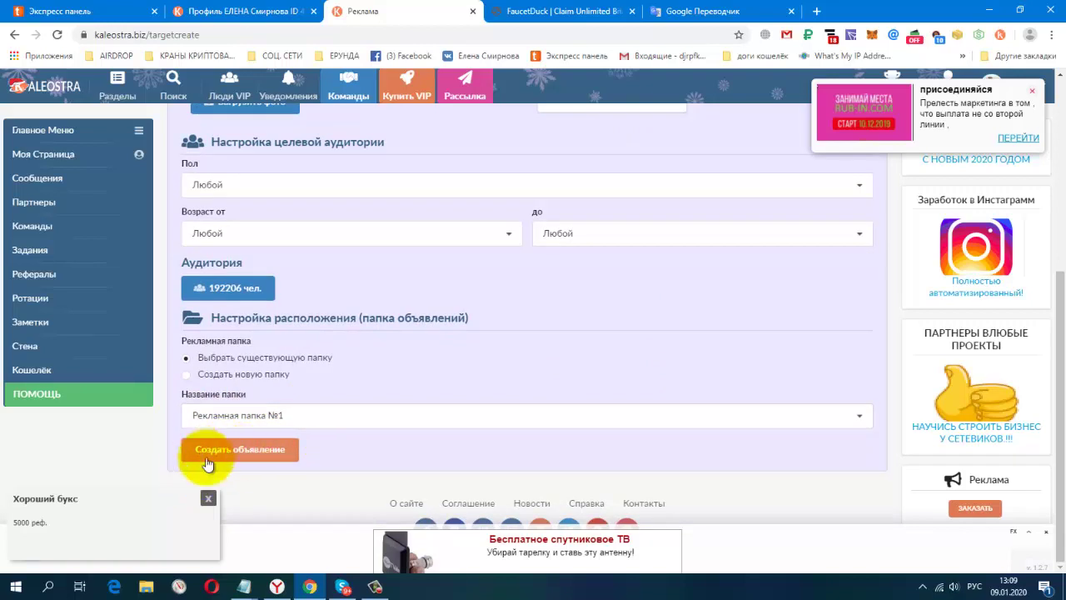
# Step: List the existing ad folders, try the "Создать новую папку" option, and switch back to "Выбрать существующую папку"
pyautogui.click(839, 418)
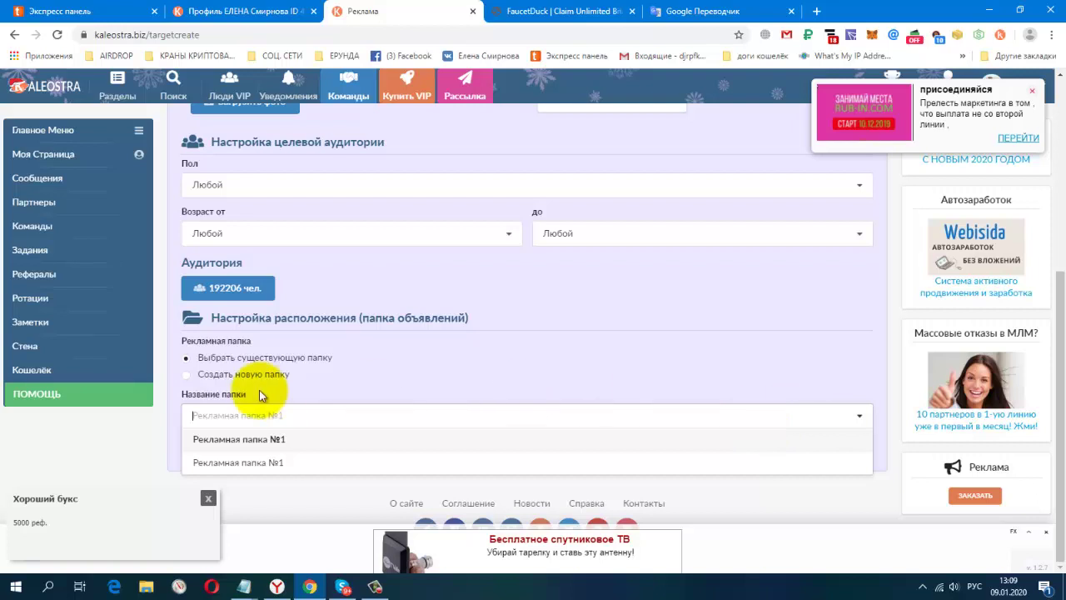
pyautogui.click(185, 375)
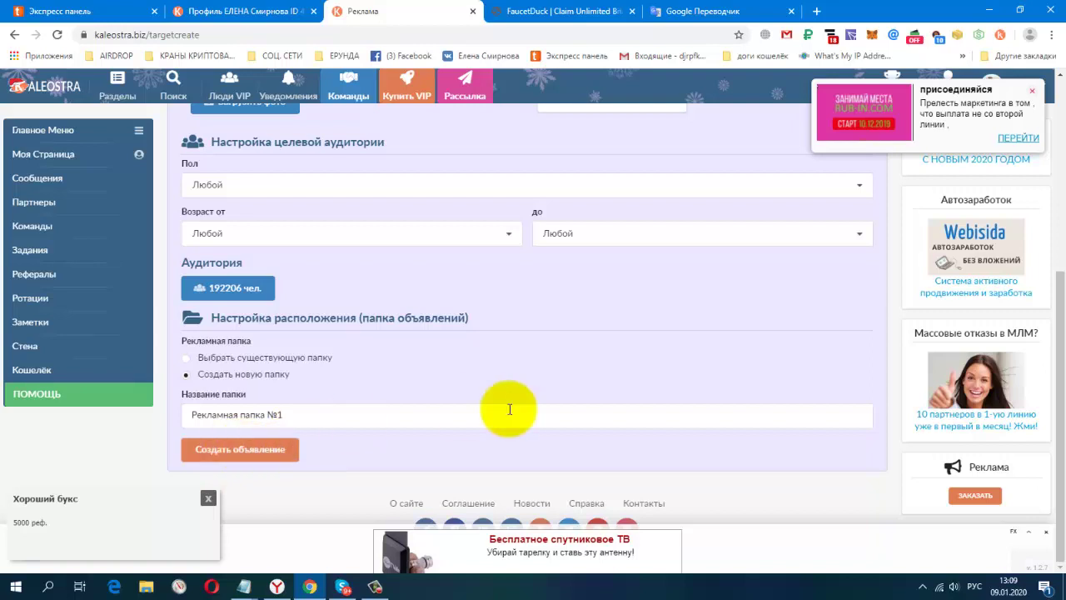
pyautogui.scroll(3, 509, 410)
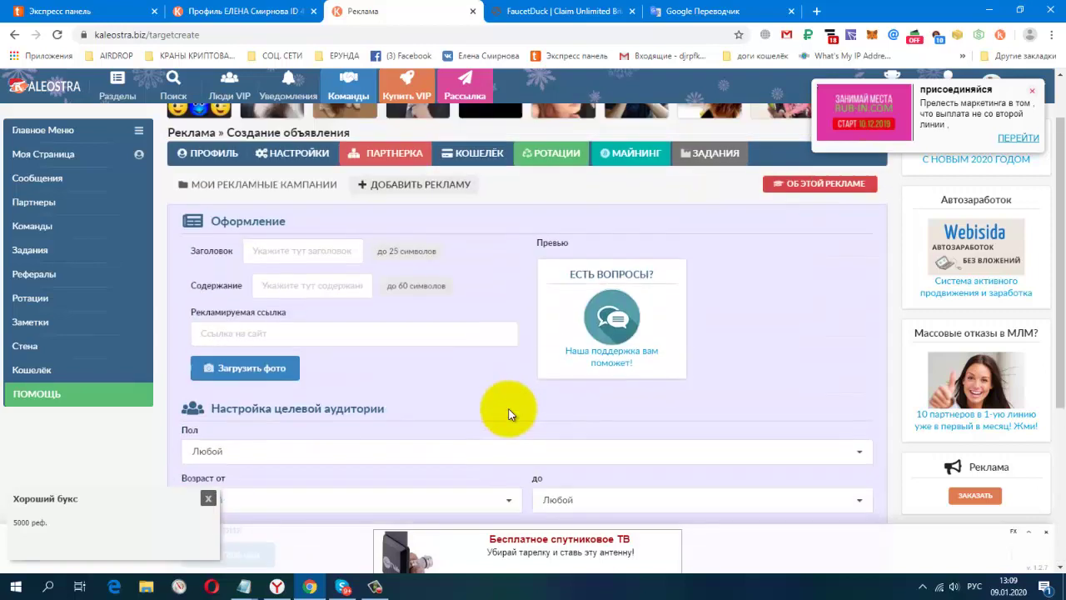
pyautogui.scroll(-3, 734, 325)
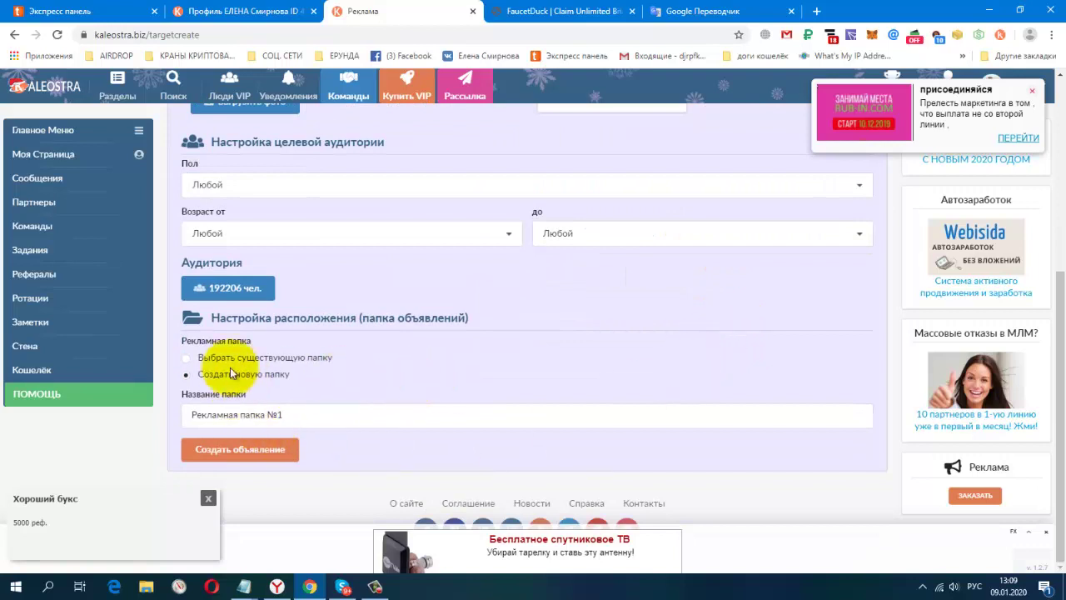
pyautogui.click(187, 358)
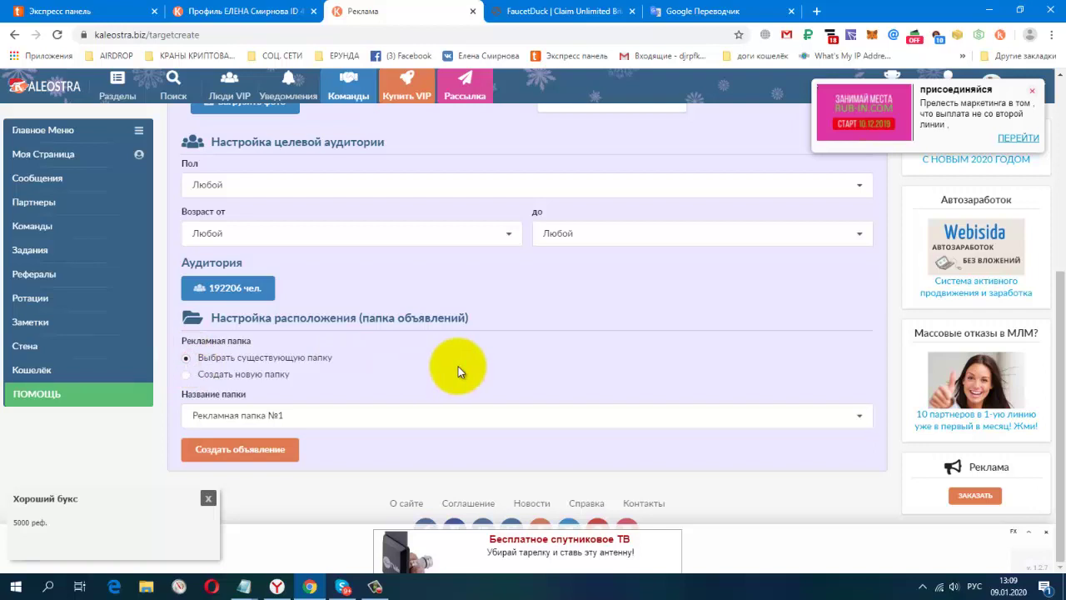
# Step: Check today's earnings statistics in the Kaleostra extension
pyautogui.scroll(4, 736, 339)
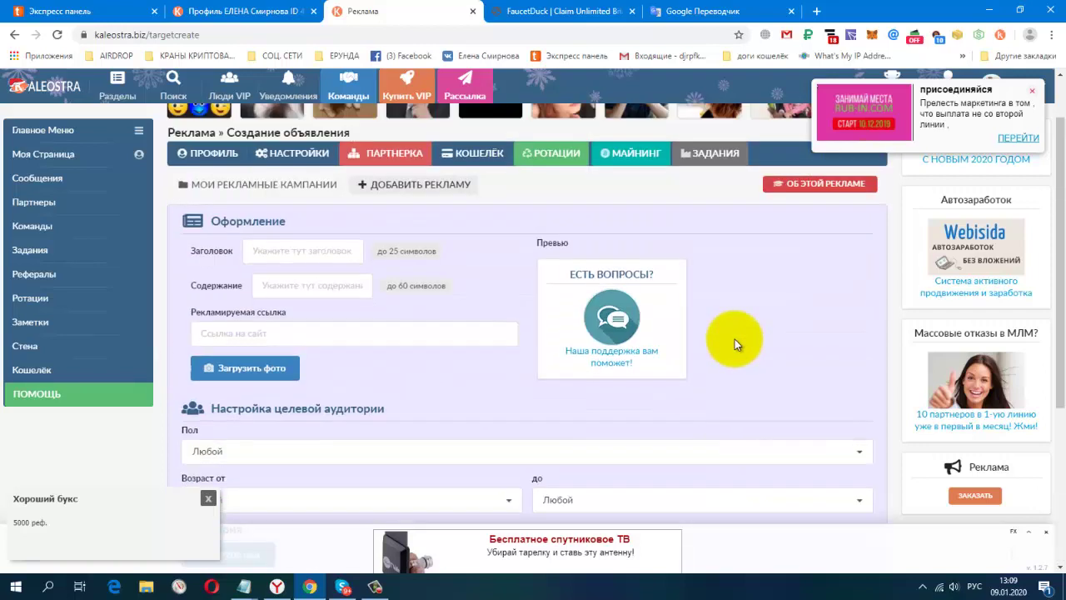
pyautogui.click(1002, 36)
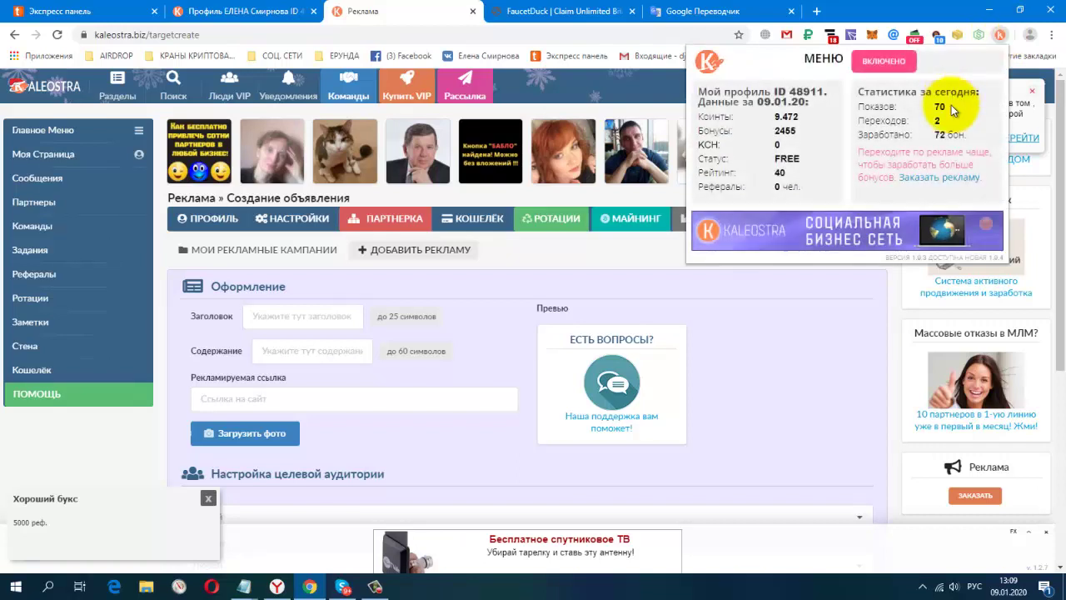
# Step: Go to the ad ordering page from the extension, open campaign folder 20974 and review the figures for its GiveF ad
pyautogui.click(933, 180)
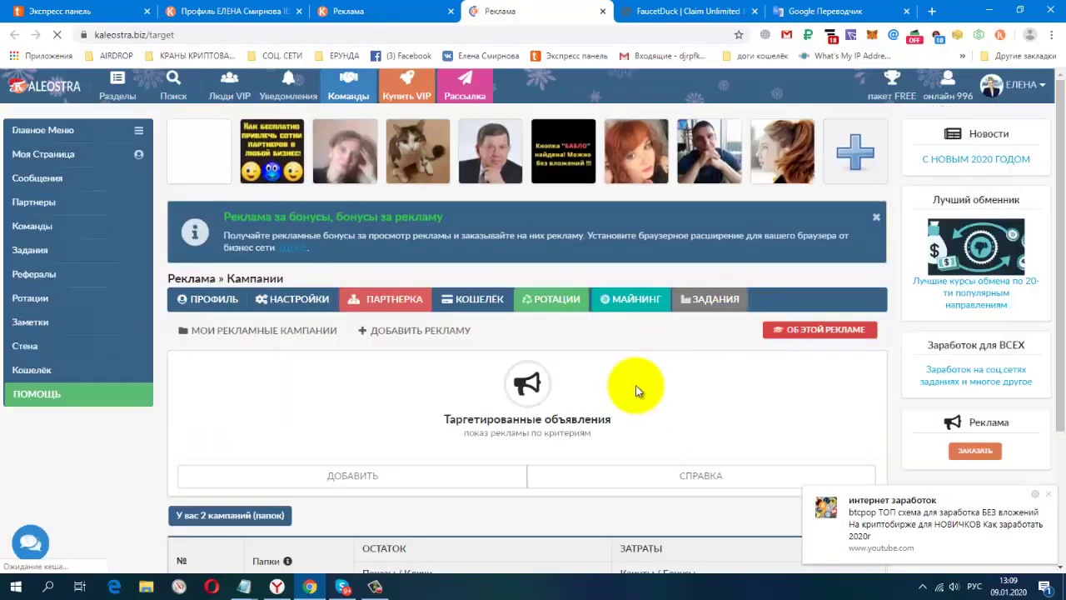
pyautogui.scroll(-2, 700, 358)
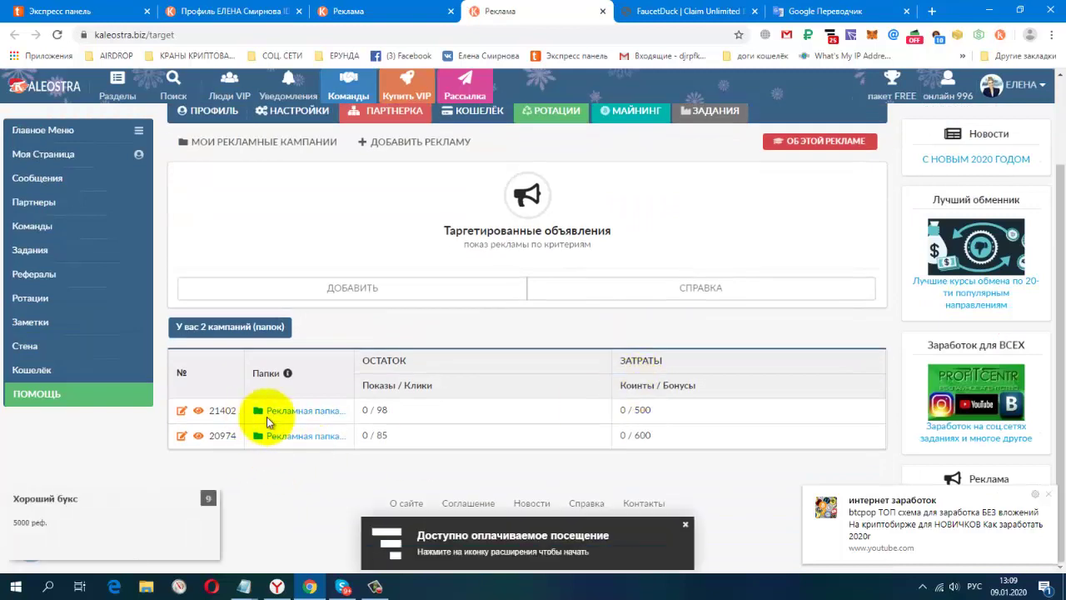
pyautogui.click(293, 441)
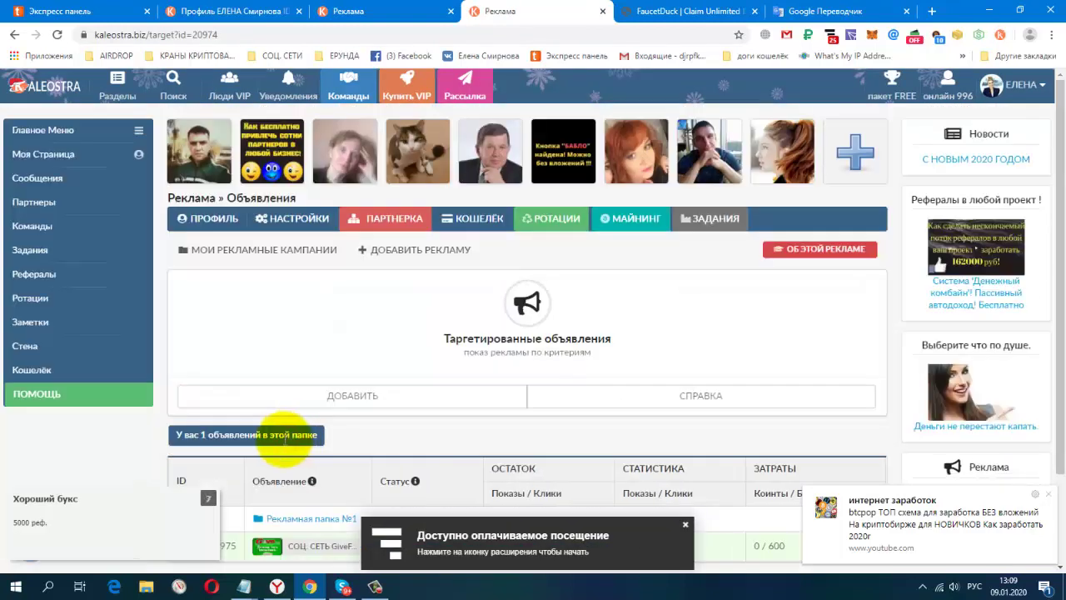
pyautogui.scroll(-1, 638, 342)
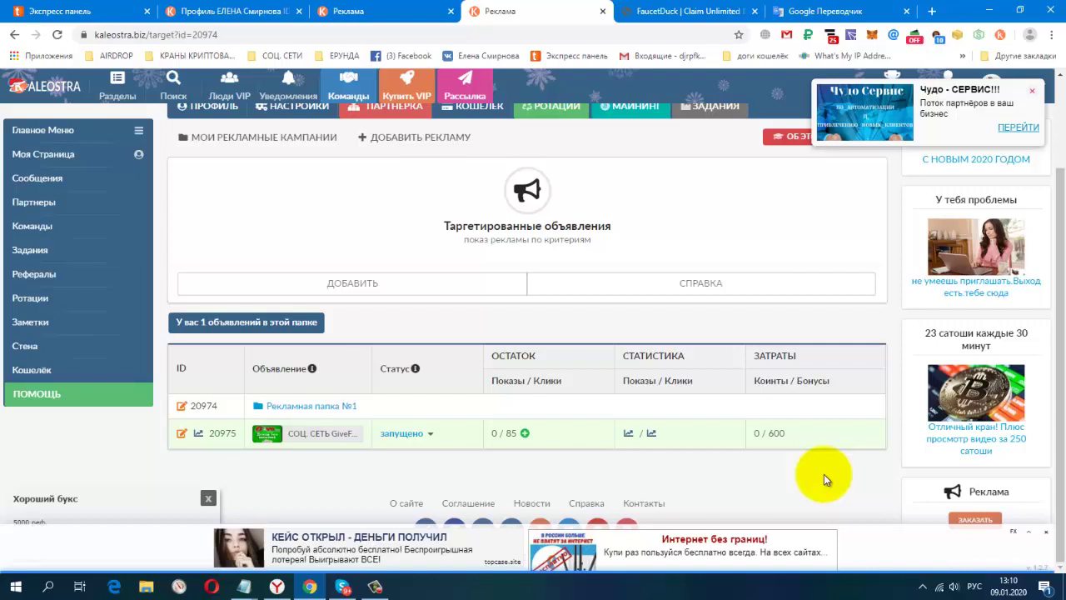
# Step: Close the ad banner and the pop-up ads covering the folder's page
pyautogui.click(1047, 533)
pyautogui.click(1046, 533)
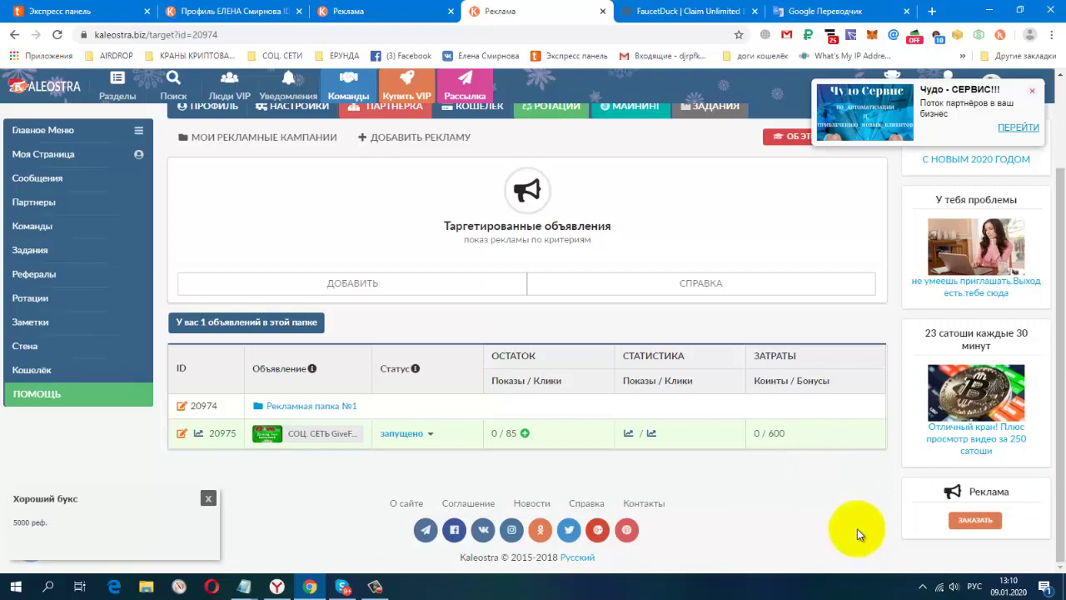
pyautogui.scroll(2, 857, 528)
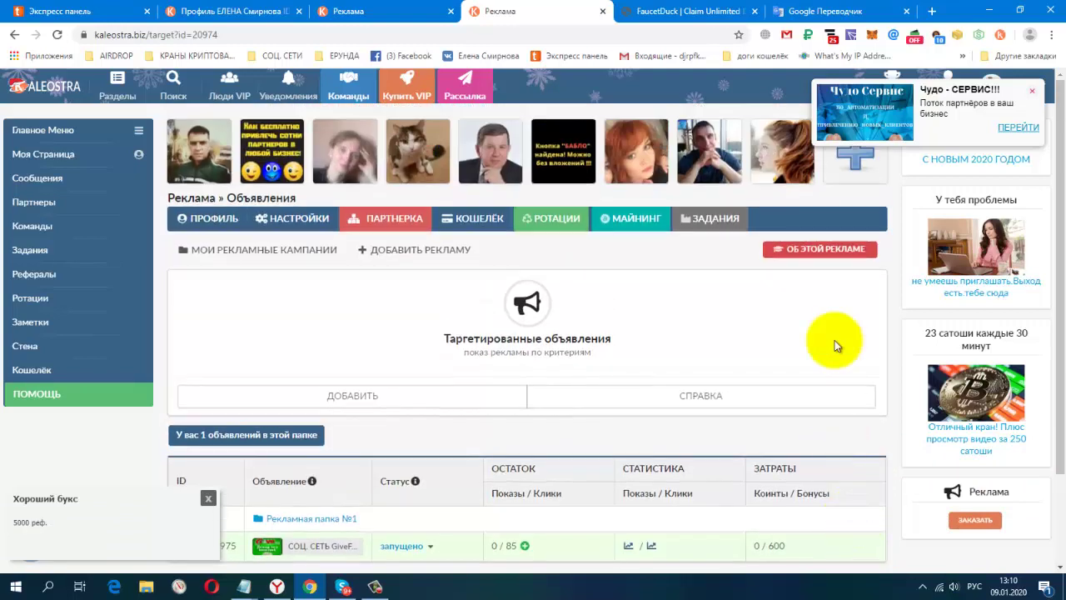
pyautogui.click(1032, 91)
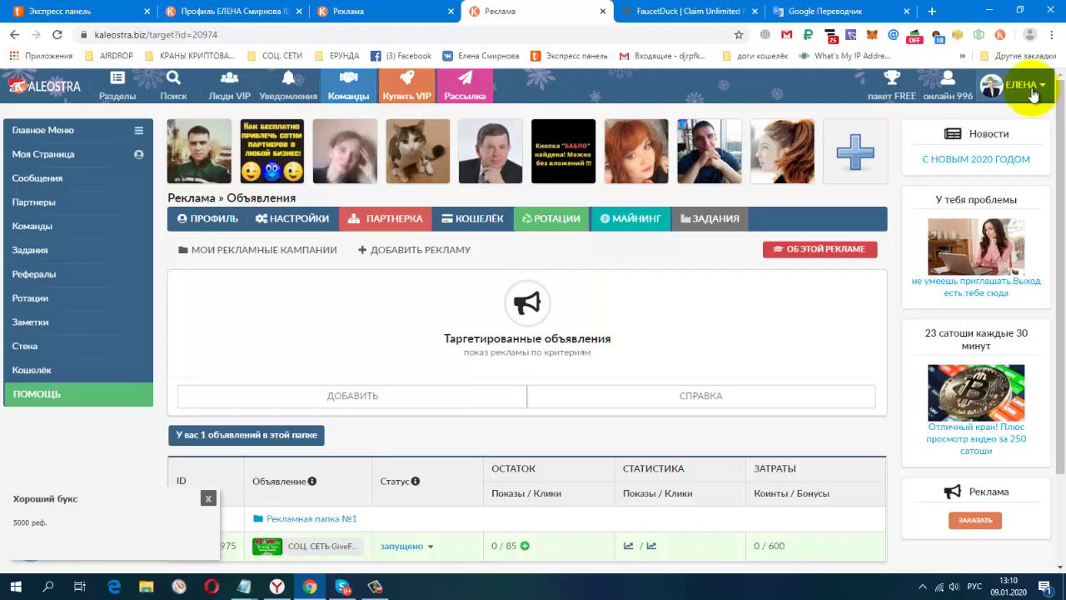
pyautogui.click(1032, 93)
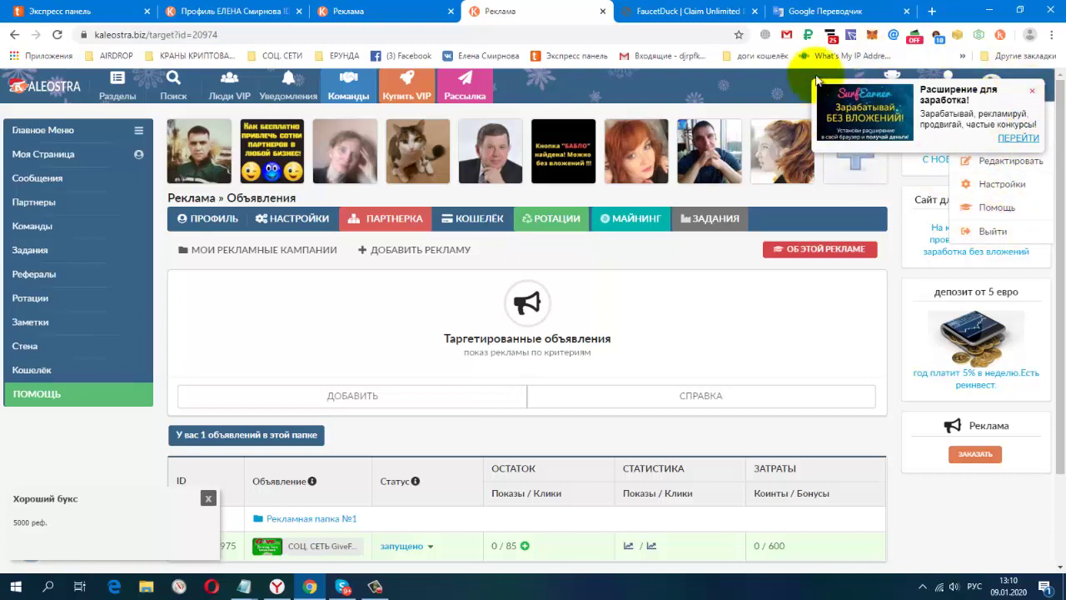
pyautogui.click(1033, 93)
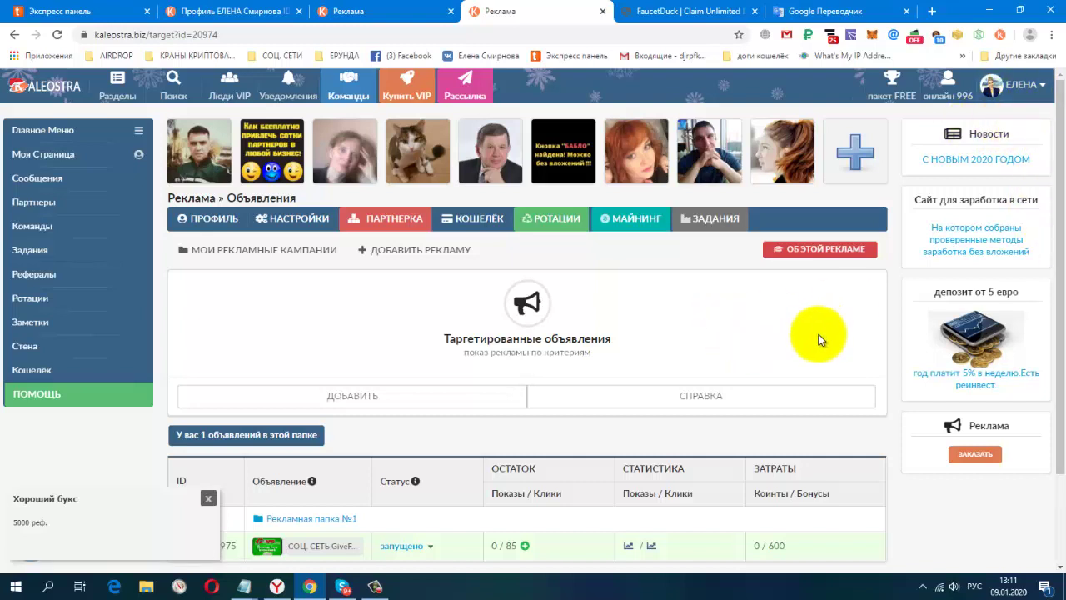
# Step: Open the account's own profile page, "Моя Страница"
pyautogui.scroll(-2, 819, 330)
pyautogui.scroll(2, 817, 334)
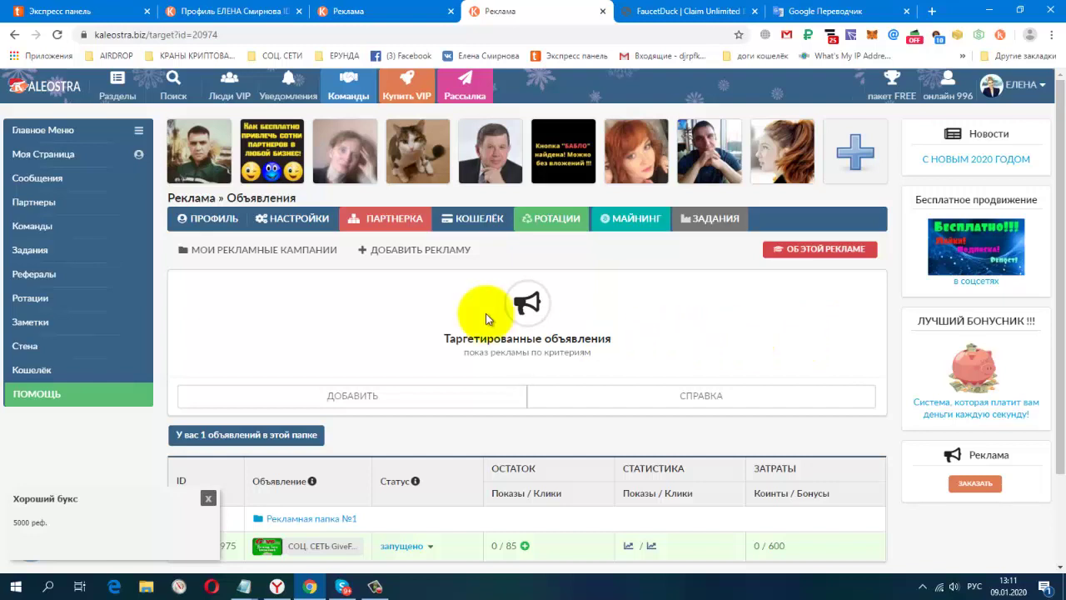
pyautogui.click(68, 158)
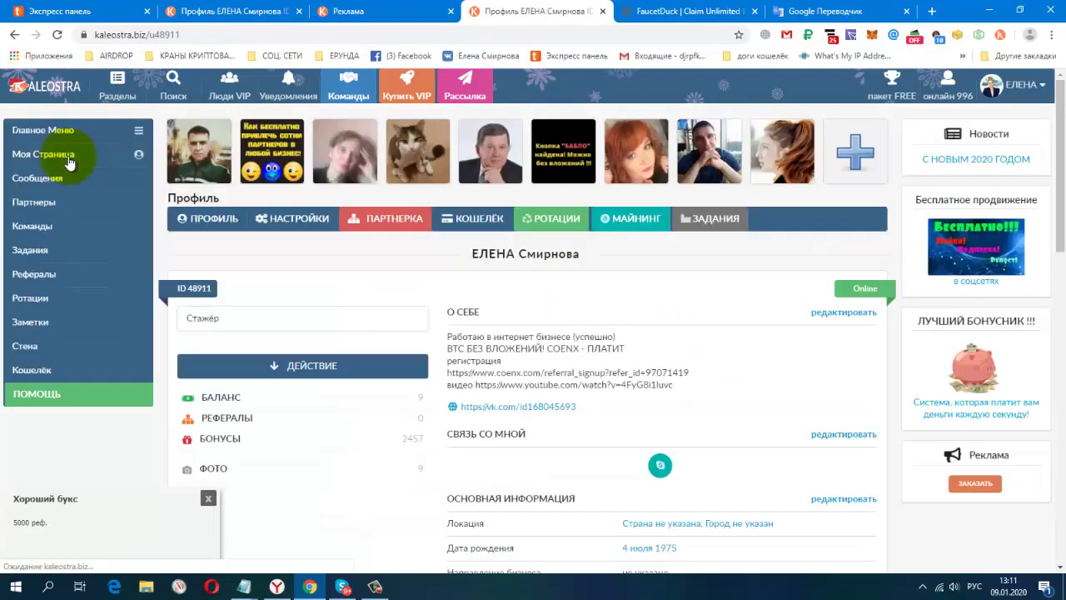